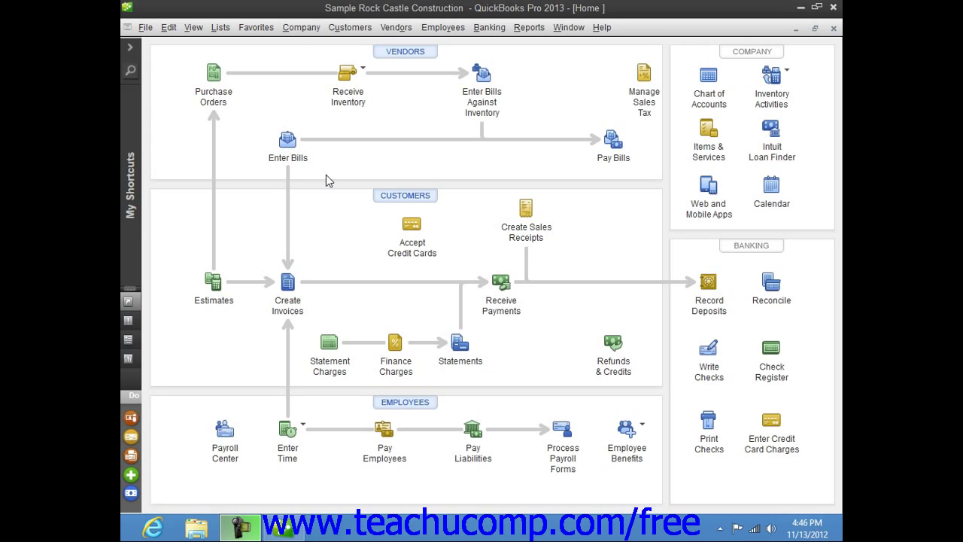
Open the User List via Company > Set Up Users and Passwords > Set Up Users.
{"action": "left_click", "coordinate": [296, 32]}
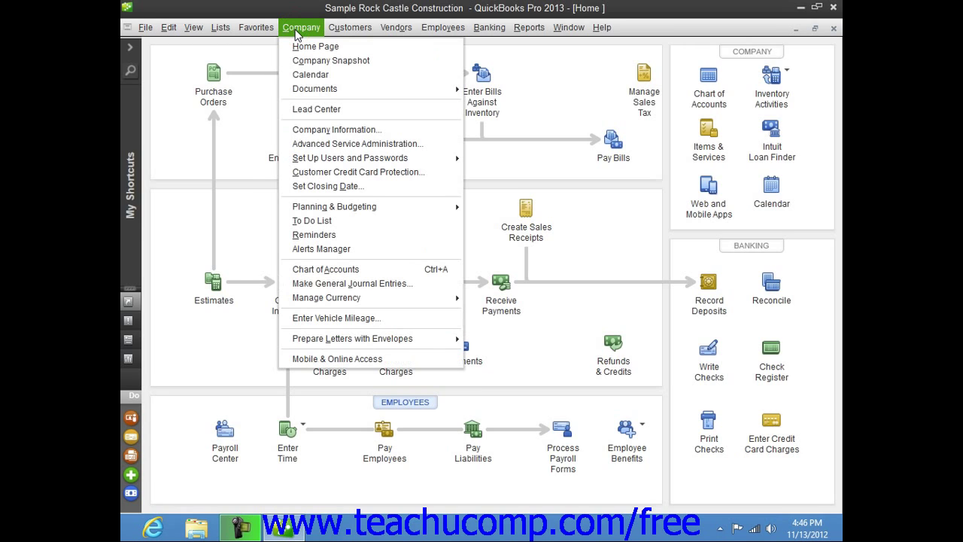
{"action": "mouse_move", "coordinate": [393, 164]}
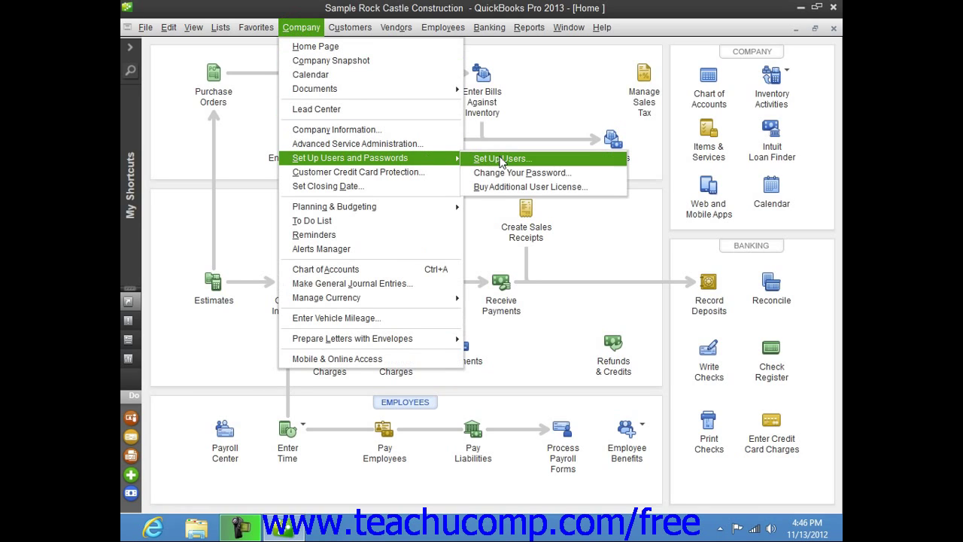
{"action": "left_click", "coordinate": [502, 159]}
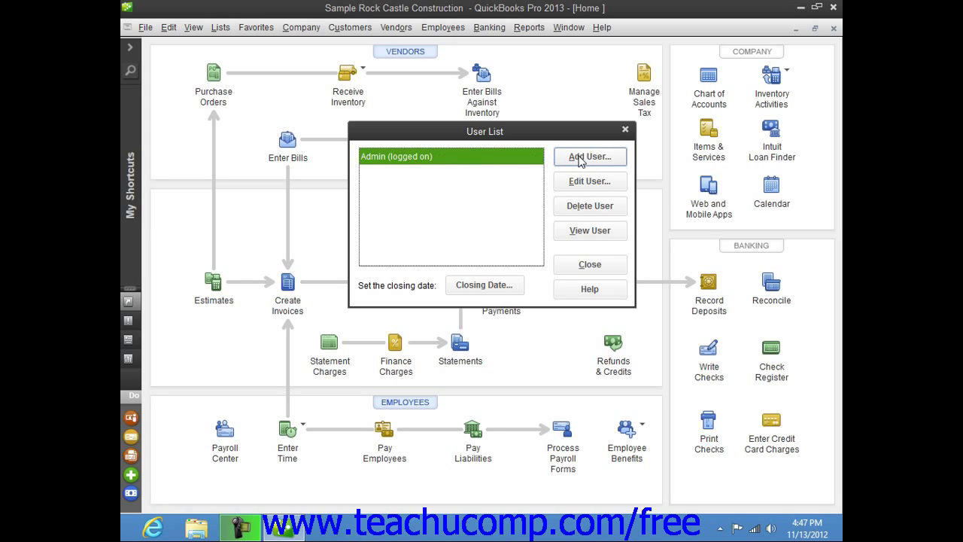
Add a new user, entering its user name and typing the account password twice to confirm.
{"action": "left_click", "coordinate": [580, 158]}
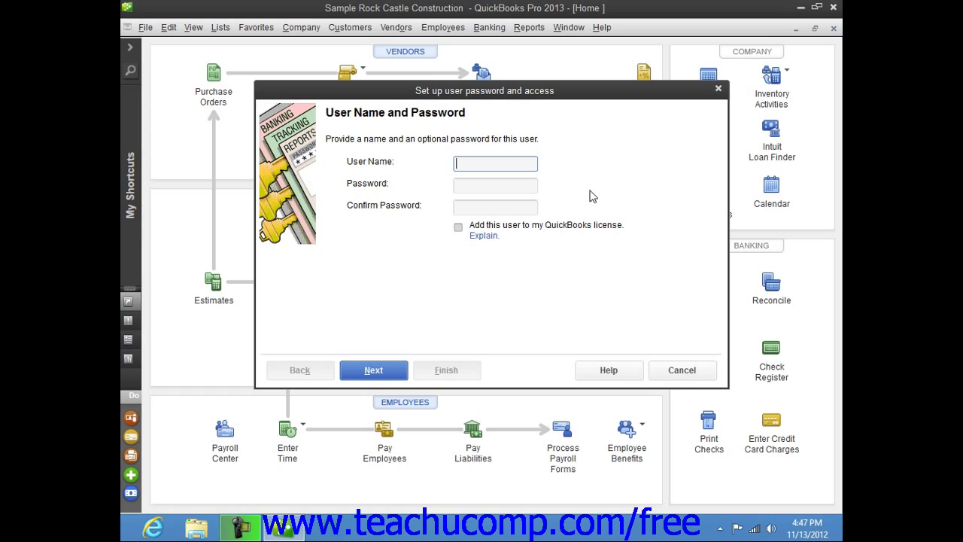
{"action": "type", "text": "joe"}
{"action": "key", "text": "Tab"}
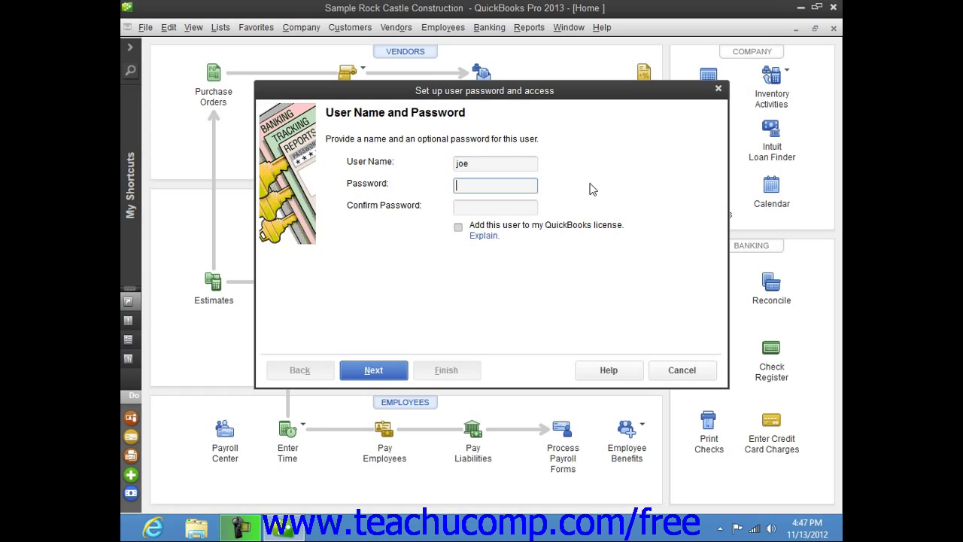
{"action": "type", "text": "password"}
{"action": "key", "text": "Tab"}
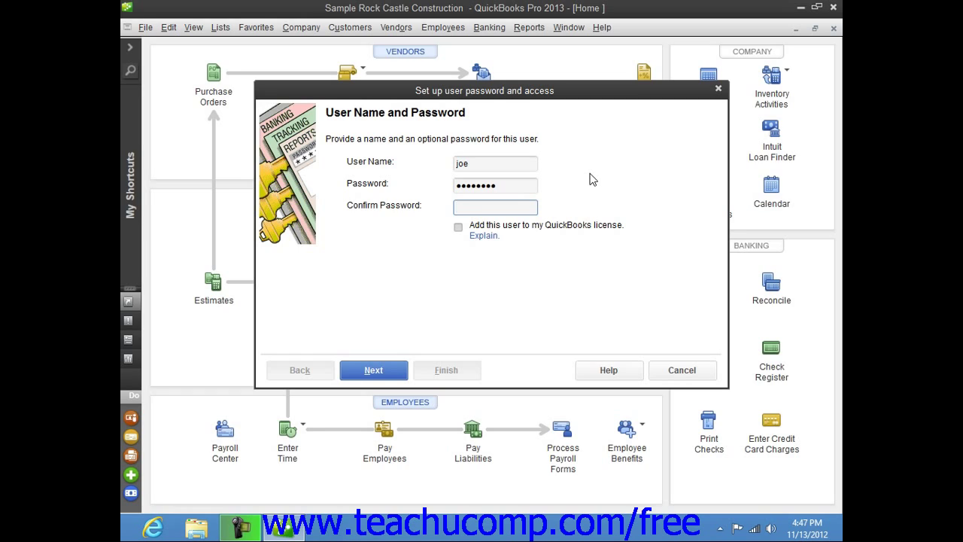
{"action": "type", "text": "password"}
{"action": "key", "text": "Tab"}
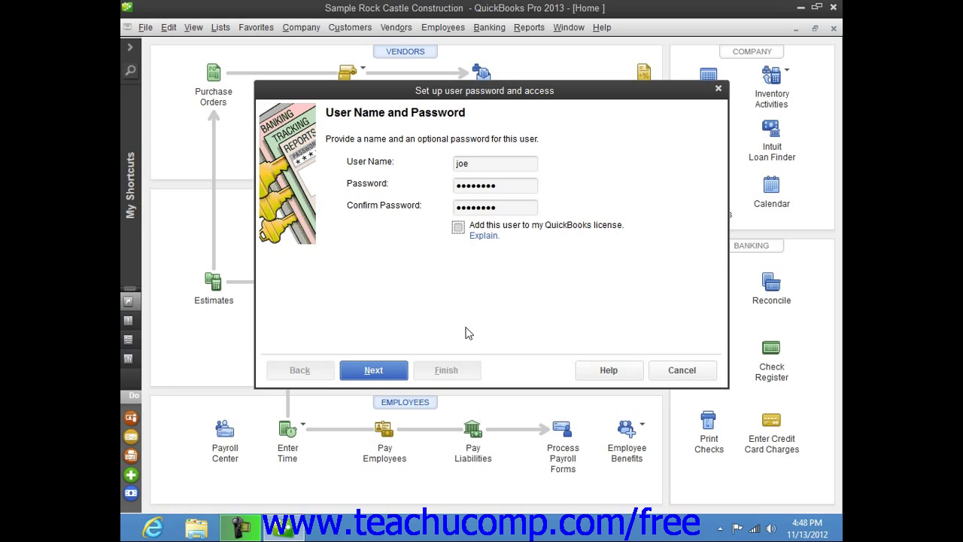
Choose selected areas, granting full Sales and Purchases access and create-only Checking and Credit Cards access.
{"action": "left_click", "coordinate": [376, 369]}
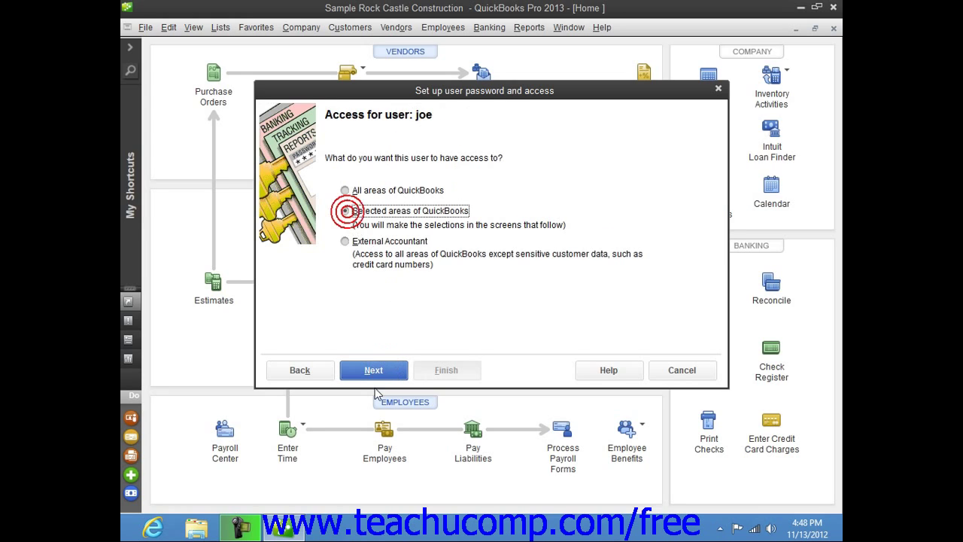
{"action": "left_click", "coordinate": [373, 370]}
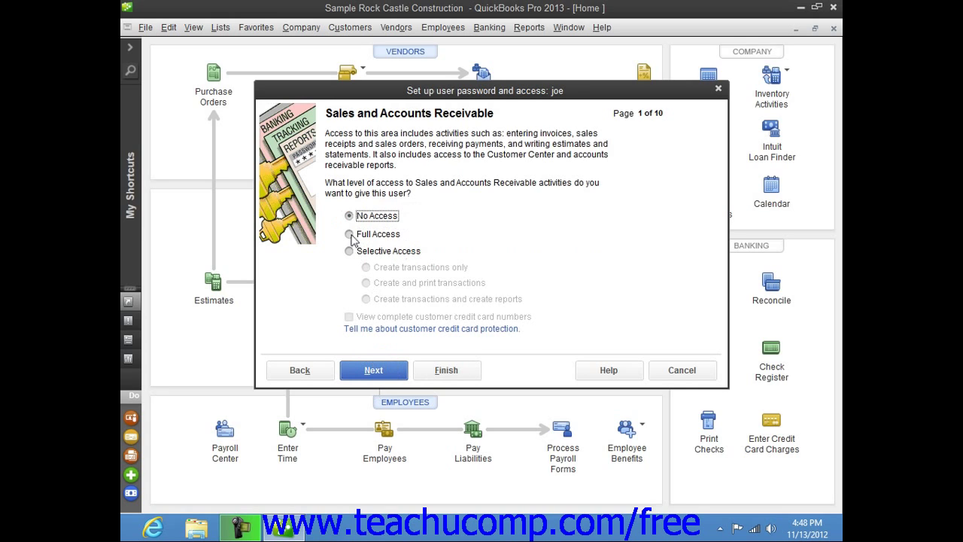
{"action": "left_click", "coordinate": [350, 233]}
{"action": "left_click", "coordinate": [374, 370]}
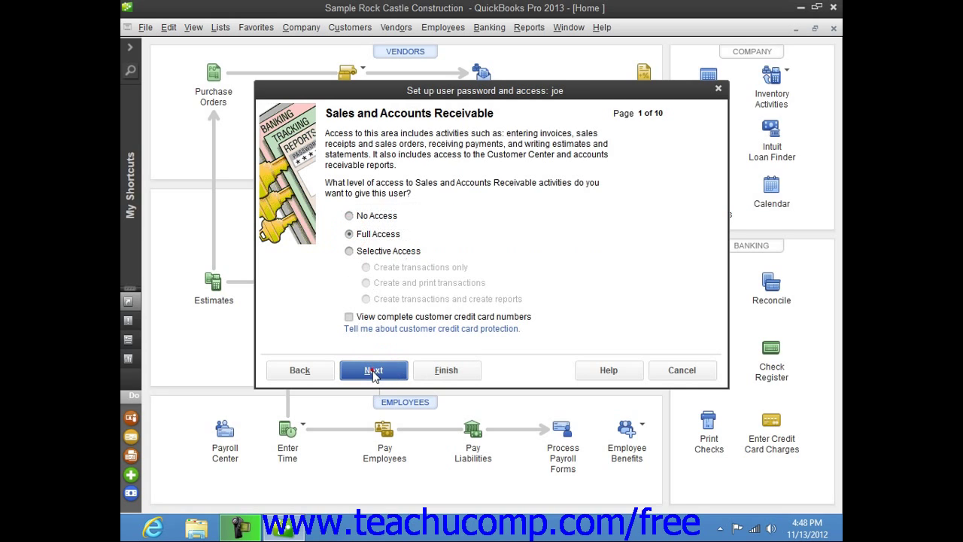
{"action": "left_click", "coordinate": [349, 227]}
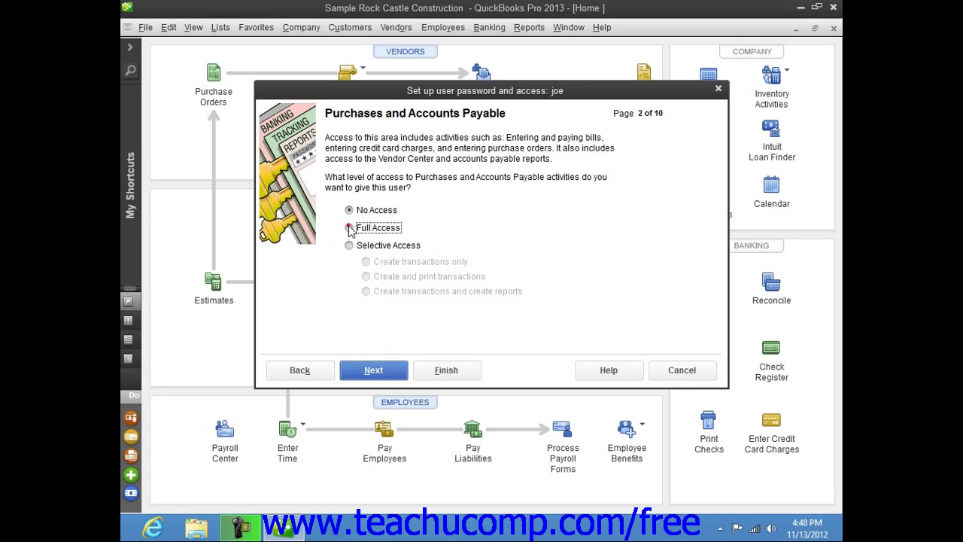
{"action": "left_click", "coordinate": [374, 372]}
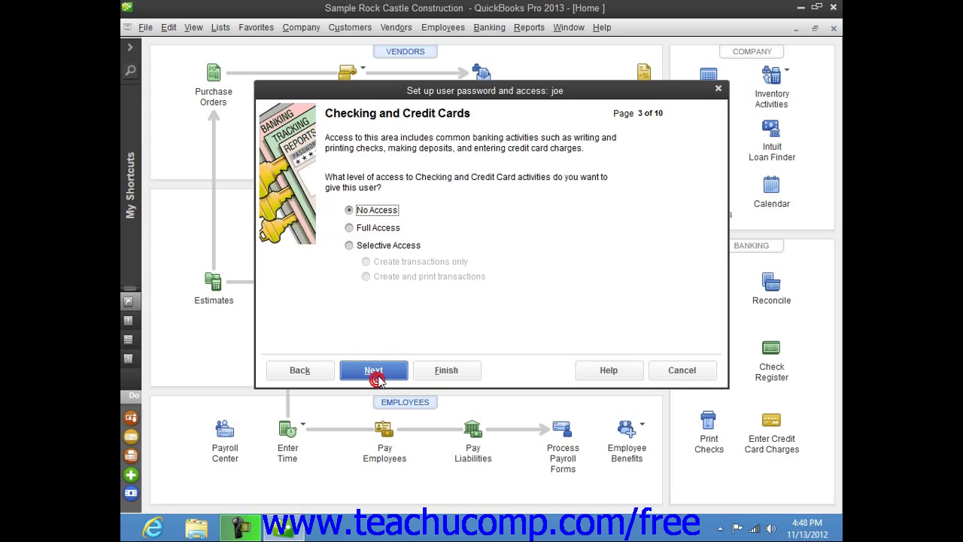
{"action": "left_click", "coordinate": [349, 246]}
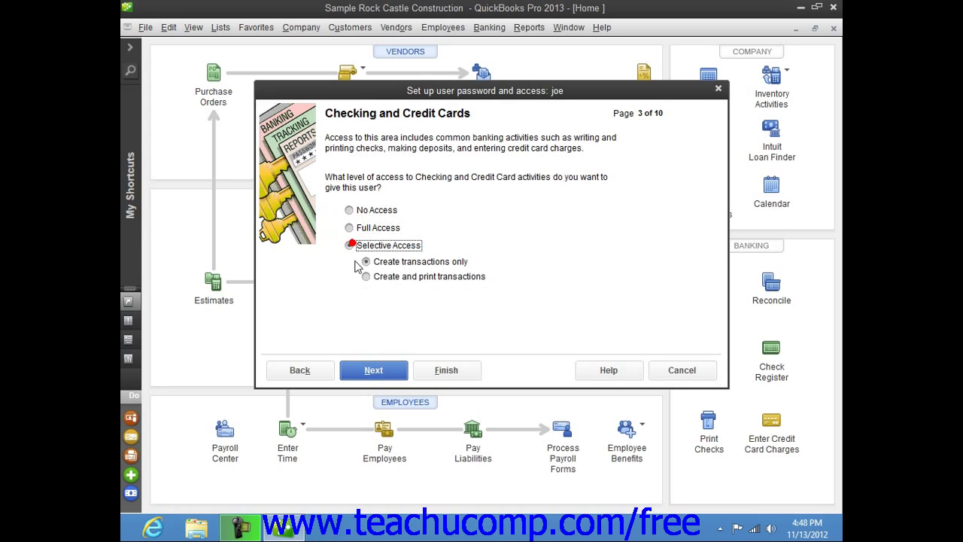
{"action": "left_click", "coordinate": [366, 263]}
Give no Inventory, Time Tracking, Payroll or Sensitive access, and keep pre-closing-date transactions unchangeable.
{"action": "left_click", "coordinate": [387, 368]}
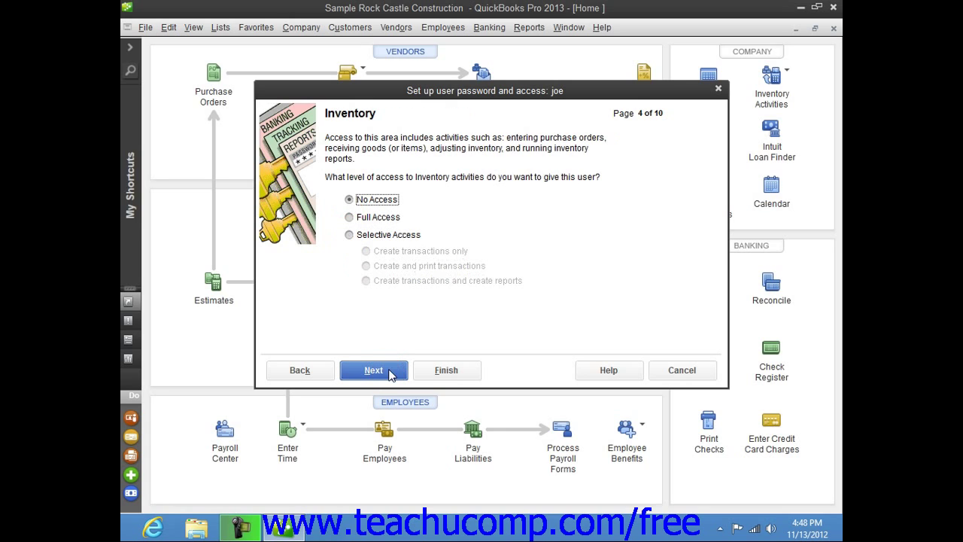
{"action": "left_click", "coordinate": [372, 370]}
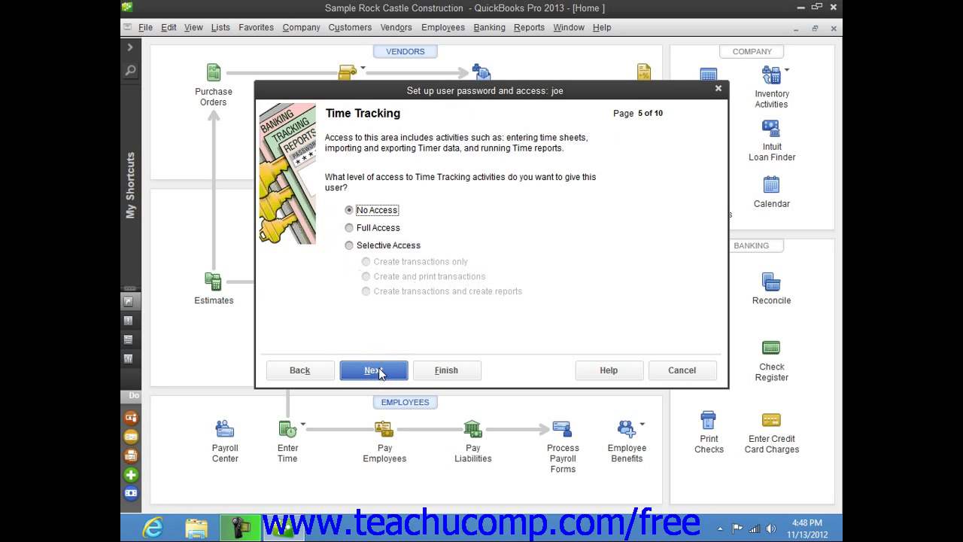
{"action": "left_click", "coordinate": [376, 369]}
{"action": "left_click", "coordinate": [379, 372]}
{"action": "left_click", "coordinate": [379, 373]}
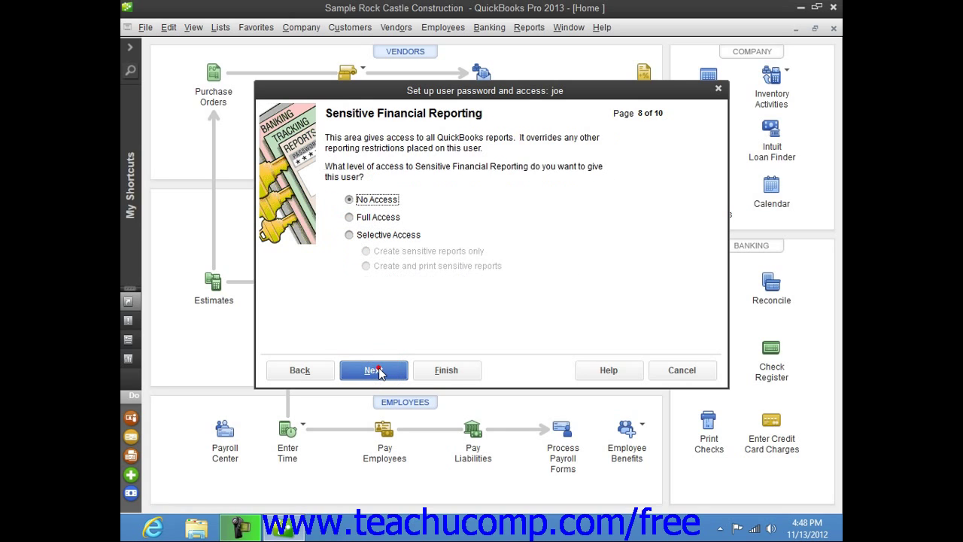
{"action": "left_click", "coordinate": [380, 372]}
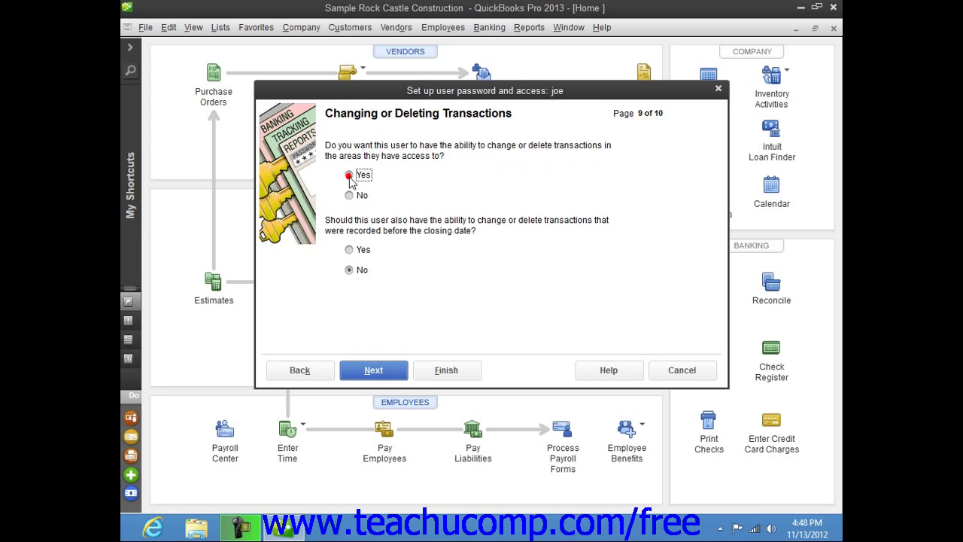
{"action": "left_click", "coordinate": [349, 270]}
{"action": "left_click", "coordinate": [364, 372]}
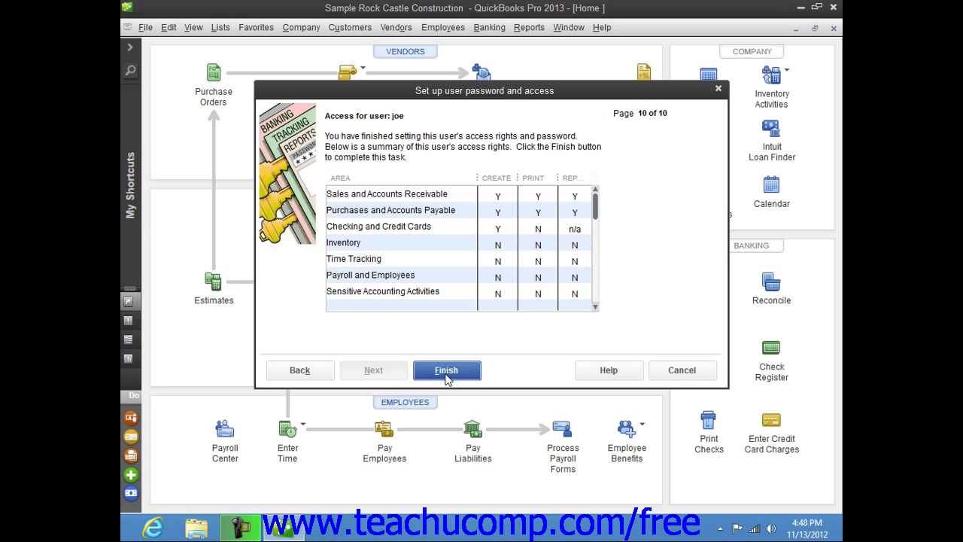
Finish creating the user, dismiss the warning, and review its settings in Edit User without changes.
{"action": "left_click", "coordinate": [445, 370]}
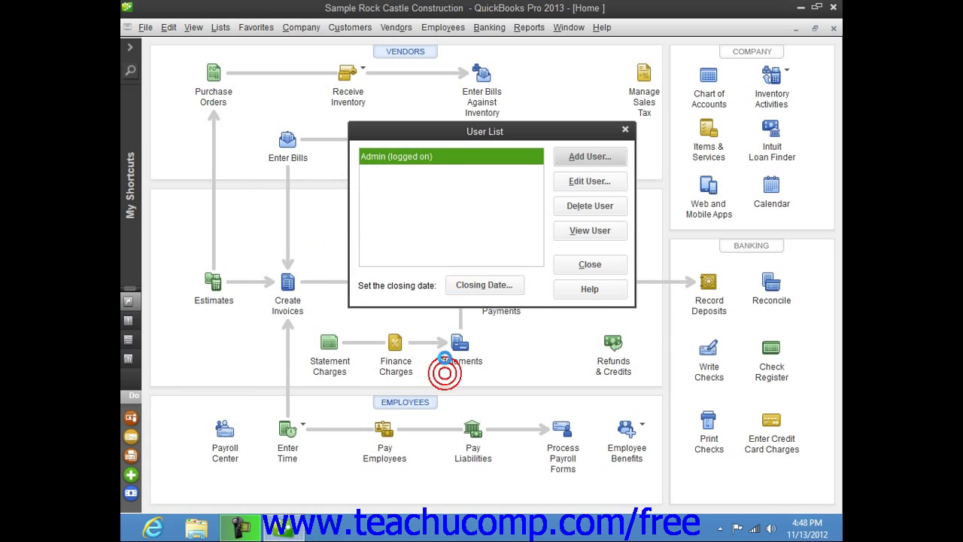
{"action": "left_click", "coordinate": [477, 261]}
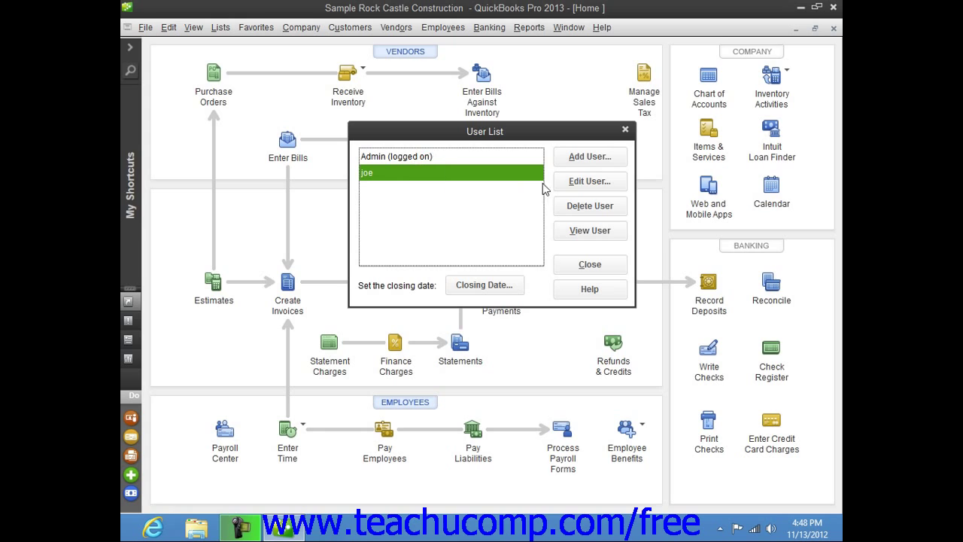
{"action": "left_click", "coordinate": [583, 184]}
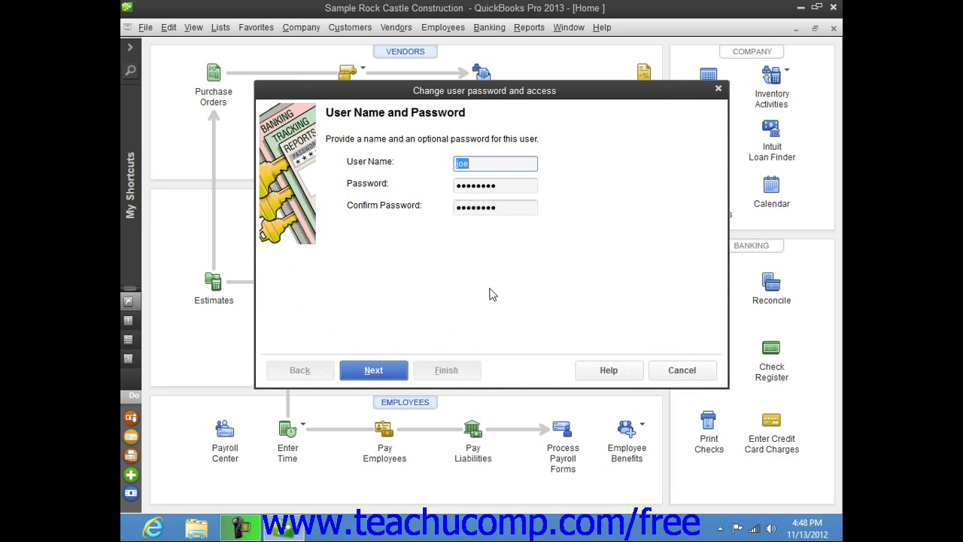
{"action": "left_click", "coordinate": [668, 369]}
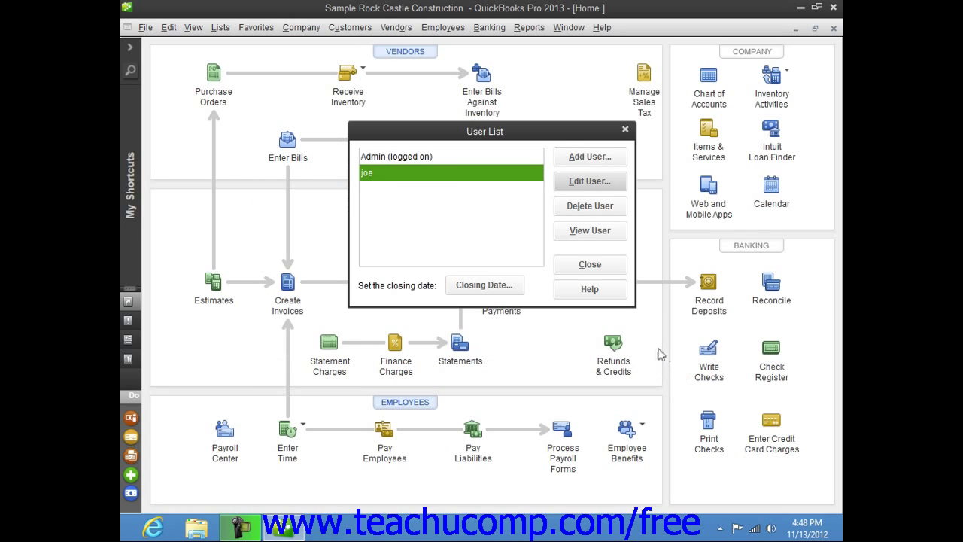
Delete the new user from the User List and confirm the deletion.
{"action": "left_click", "coordinate": [414, 174]}
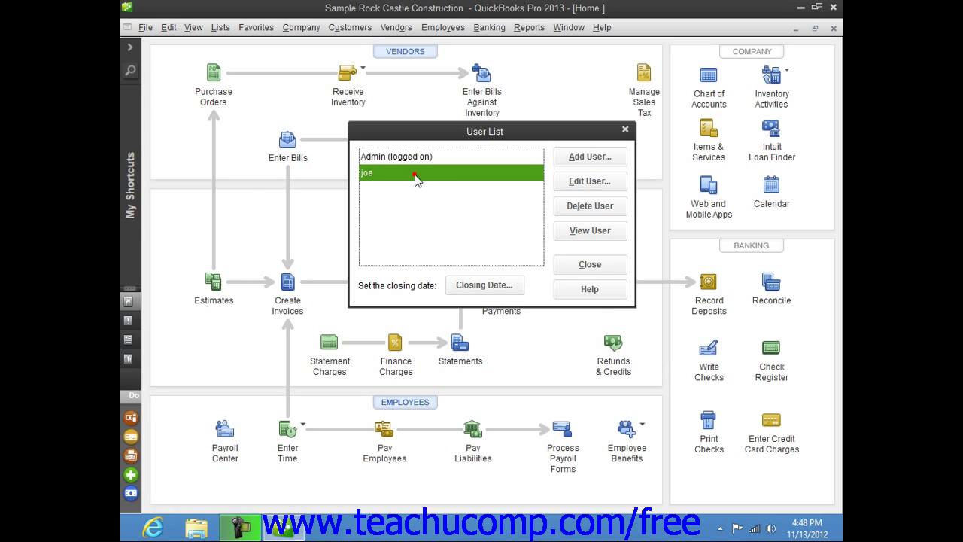
{"action": "left_click", "coordinate": [602, 208]}
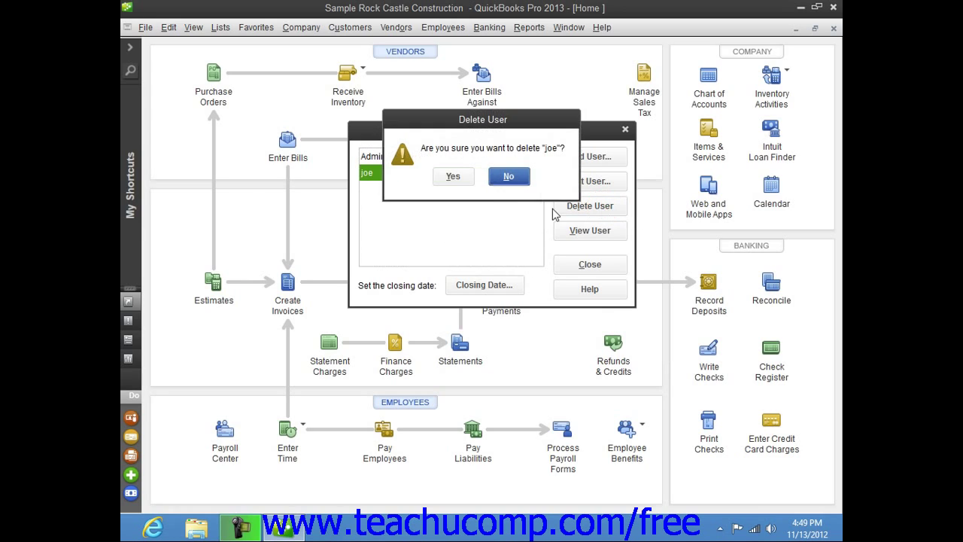
{"action": "left_click", "coordinate": [452, 180]}
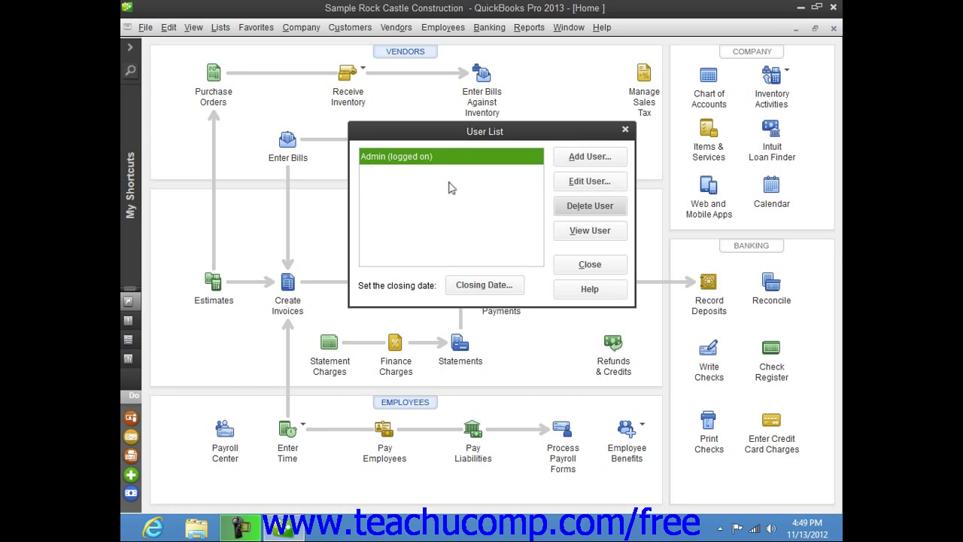
Close the User List dialog to return to the Home page.
{"action": "left_click", "coordinate": [594, 269]}
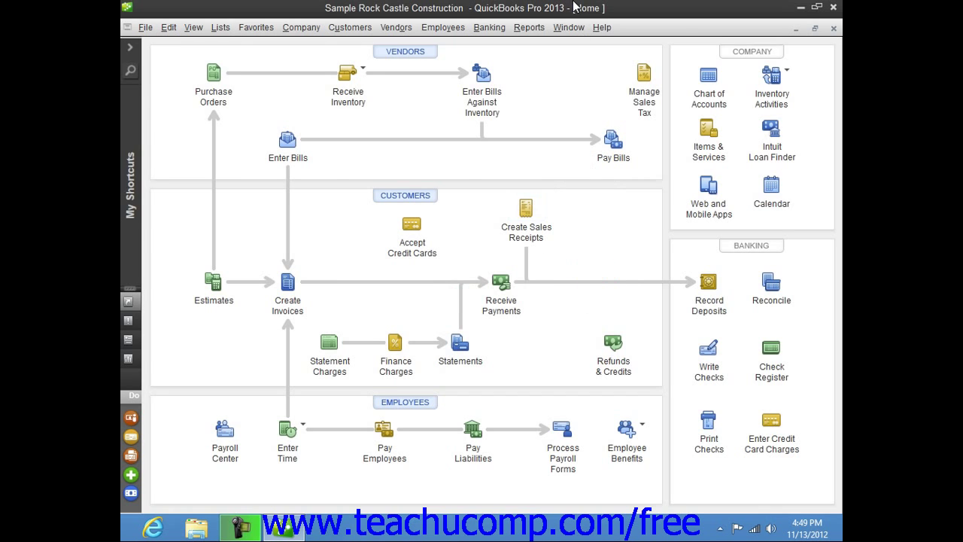